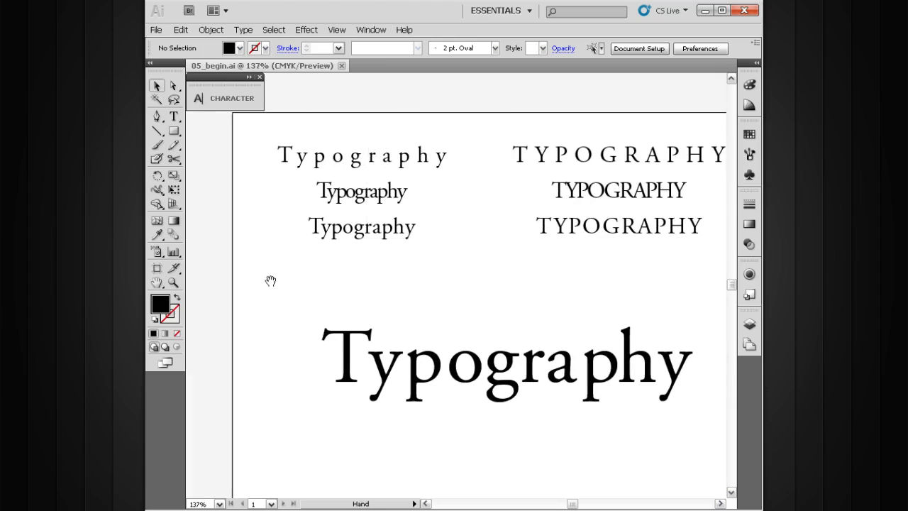
# - Show the full character settings and select the widely spaced mixed-case "Typography" line
pyautogui.keyDown('alt'); pyautogui.click(555, 262); pyautogui.keyUp('alt')
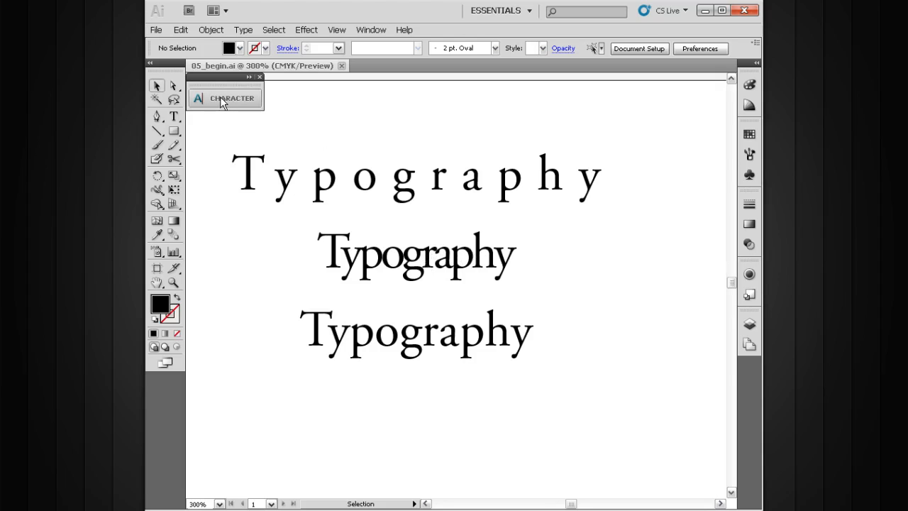
pyautogui.click(247, 77)
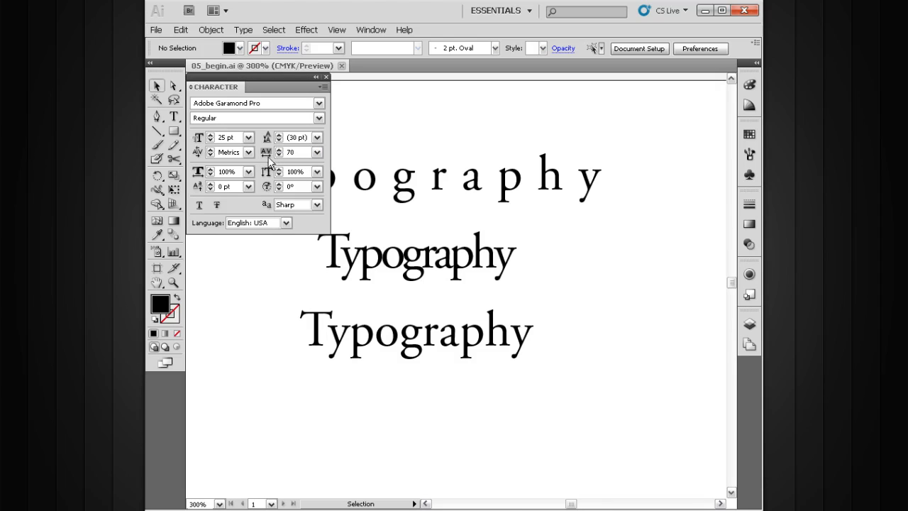
pyautogui.press('space')
pyautogui.moveTo(421, 173); pyautogui.dragTo(515, 178)
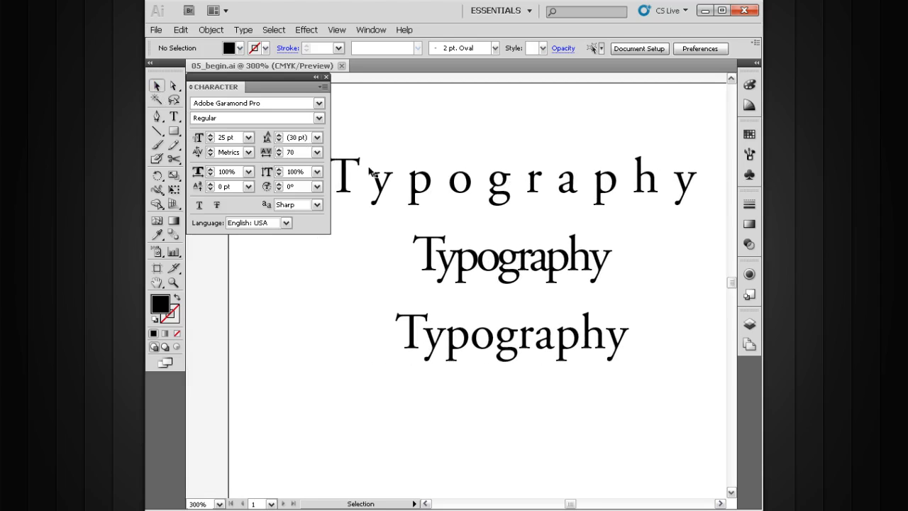
pyautogui.click(465, 193)
pyautogui.press('space')
pyautogui.moveTo(532, 186); pyautogui.dragTo(555, 170)
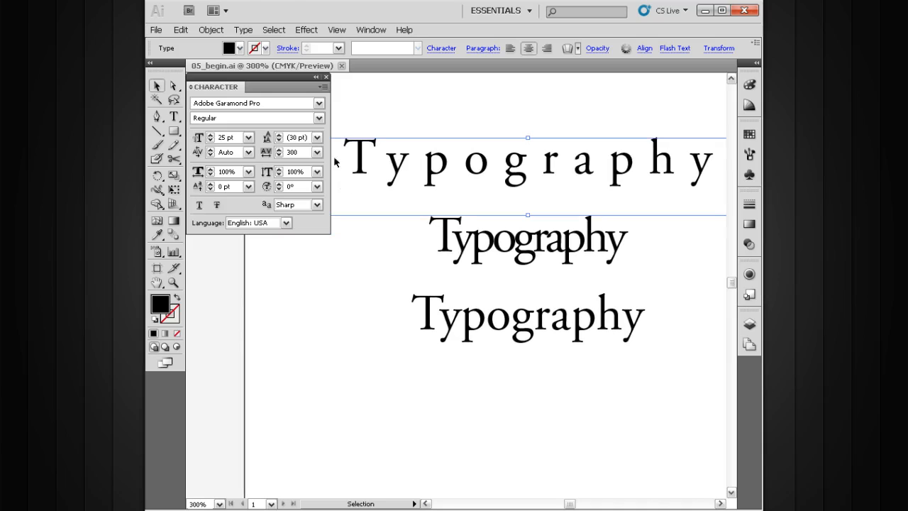
# - Set the tracking of the selected "Typography" line to 0
pyautogui.doubleClick(292, 152)
pyautogui.write('0')
pyautogui.press('Return')
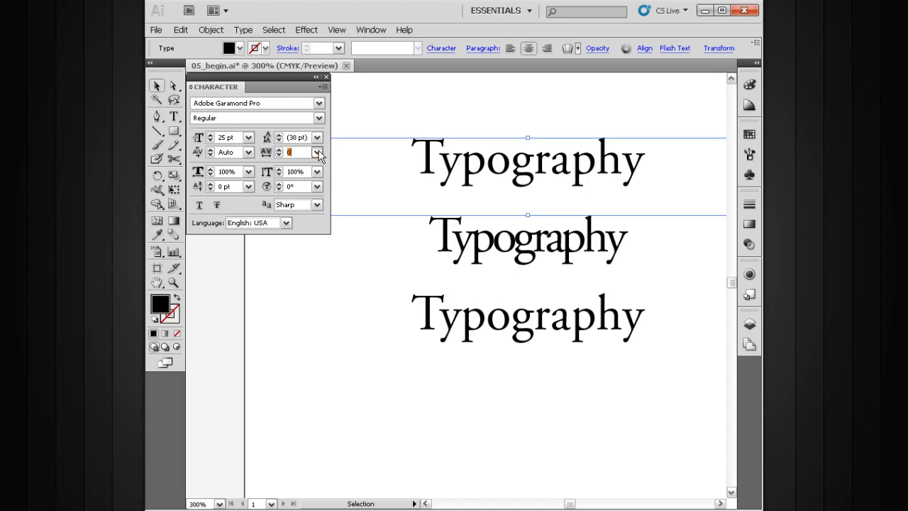
# - Try the preset tracking values 200 and -100 on the selected "Typography" line
pyautogui.click(317, 153)
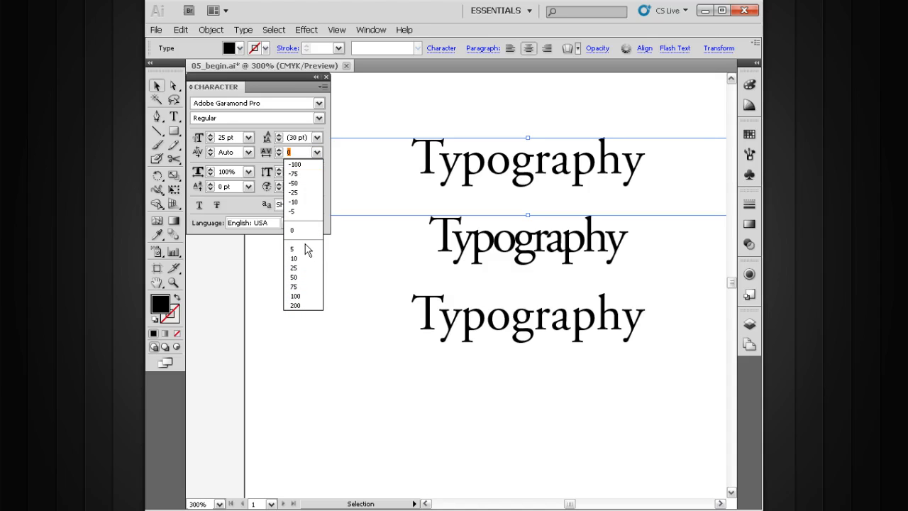
pyautogui.click(299, 306)
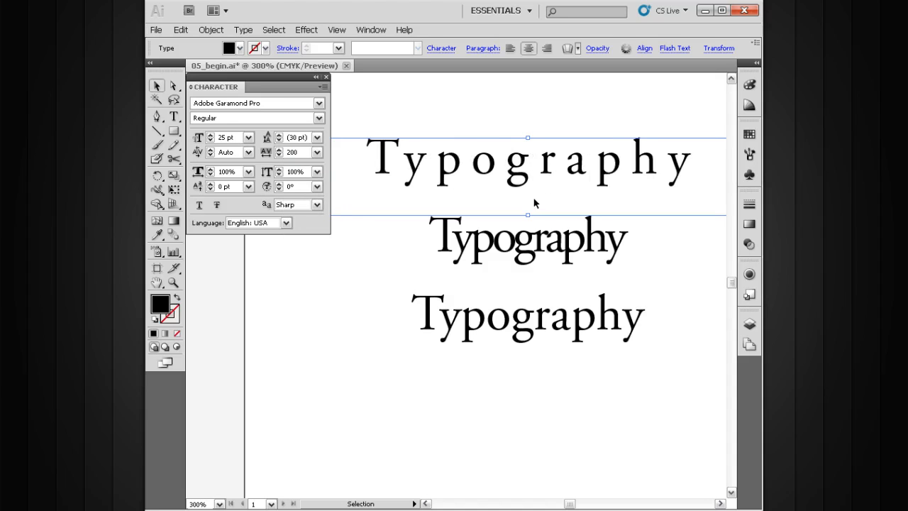
pyautogui.click(317, 152)
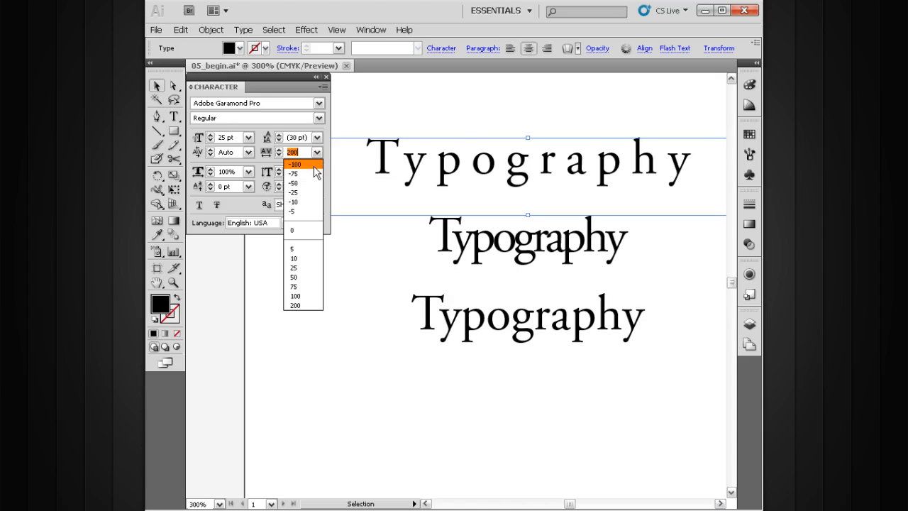
pyautogui.click(298, 165)
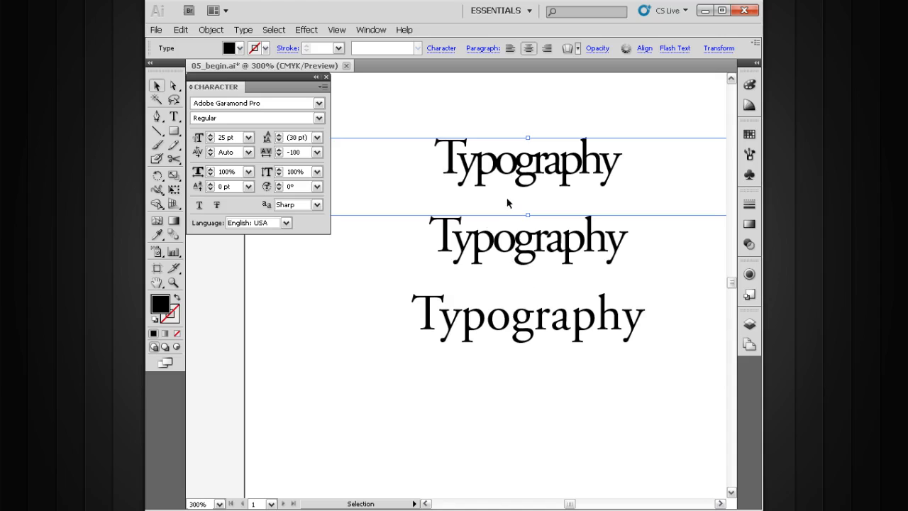
# - Set the selected line's tracking to 300 and deselect it
pyautogui.click(293, 151)
pyautogui.write('300')
pyautogui.press('Return')
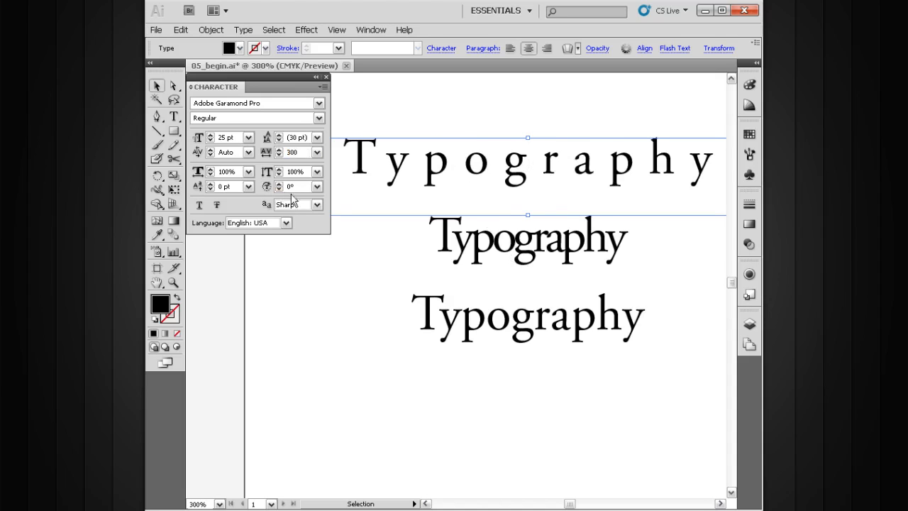
pyautogui.click(669, 209)
# - Examine the three uppercase "TYPOGRAPHY" lines and compare how tracking affects capital letters
pyautogui.moveTo(669, 209); pyautogui.dragTo(503, 210)
pyautogui.moveTo(620, 217); pyautogui.dragTo(552, 277)
pyautogui.hotkey('ctrl', '-')
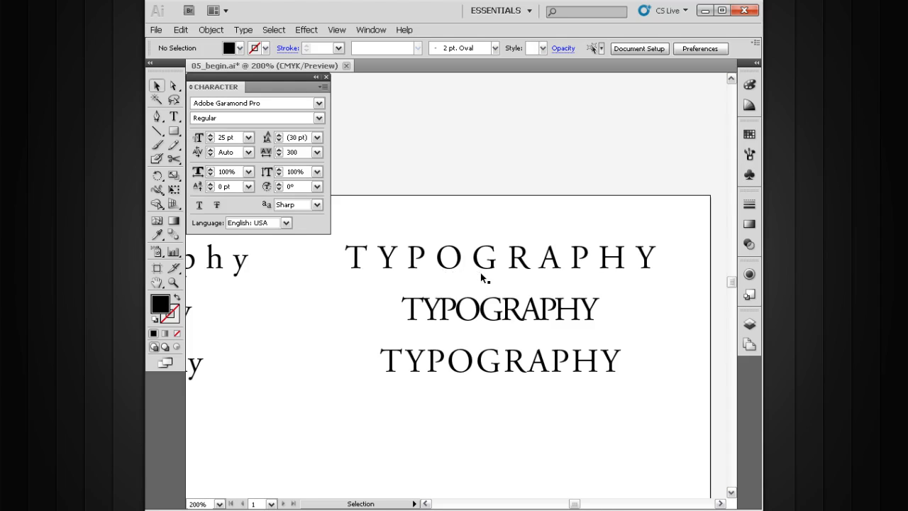
pyautogui.press('space')
pyautogui.moveTo(511, 266); pyautogui.dragTo(528, 242)
pyautogui.keyDown('ctrl'); pyautogui.keyDown('alt'); pyautogui.click(512, 277); pyautogui.keyUp('alt'); pyautogui.keyUp('ctrl')
pyautogui.keyDown('ctrl'); pyautogui.keyDown('alt'); pyautogui.click(513, 277); pyautogui.keyUp('alt'); pyautogui.keyUp('ctrl')
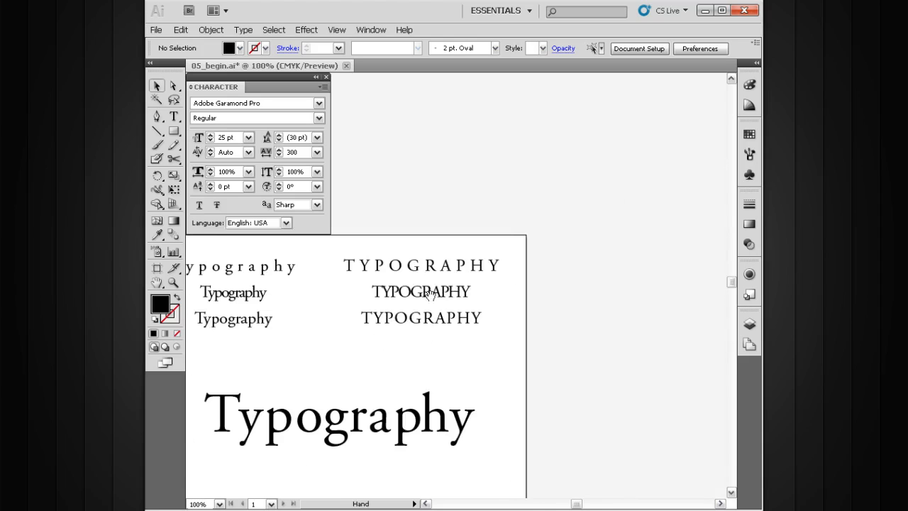
pyautogui.moveTo(437, 294); pyautogui.dragTo(454, 292)
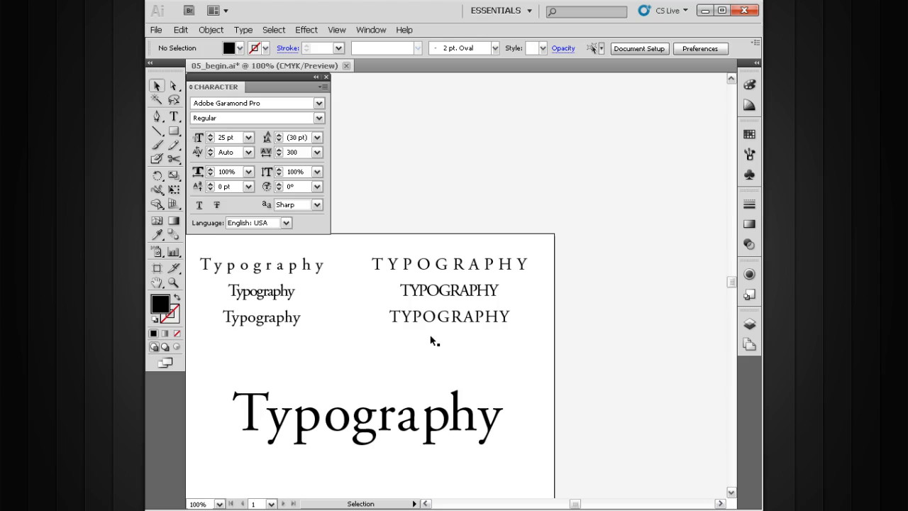
pyautogui.press('space')
pyautogui.moveTo(385, 334); pyautogui.dragTo(464, 283)
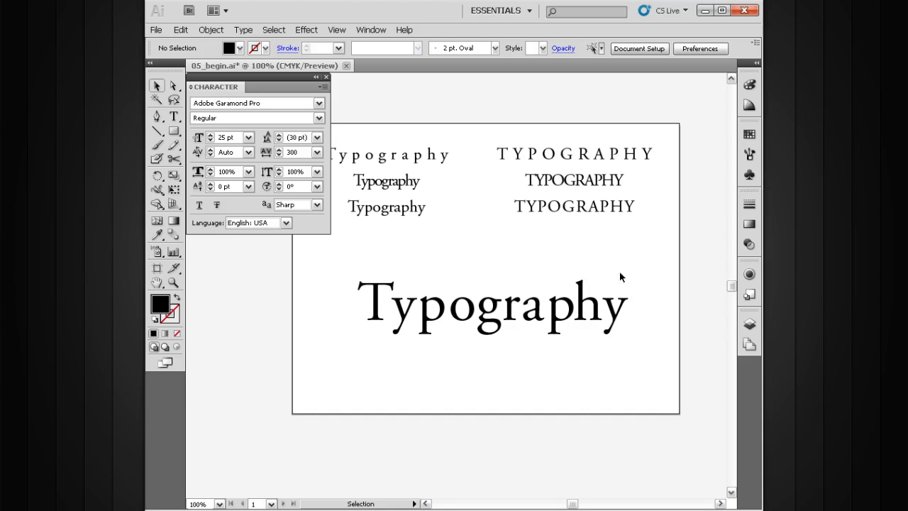
# - Review the available kerning options for the large "Typography" word without changing its kerning
pyautogui.hotkey('ctrl', 'space')
pyautogui.moveTo(656, 255); pyautogui.dragTo(323, 401)
pyautogui.scroll(5, 418, 355)
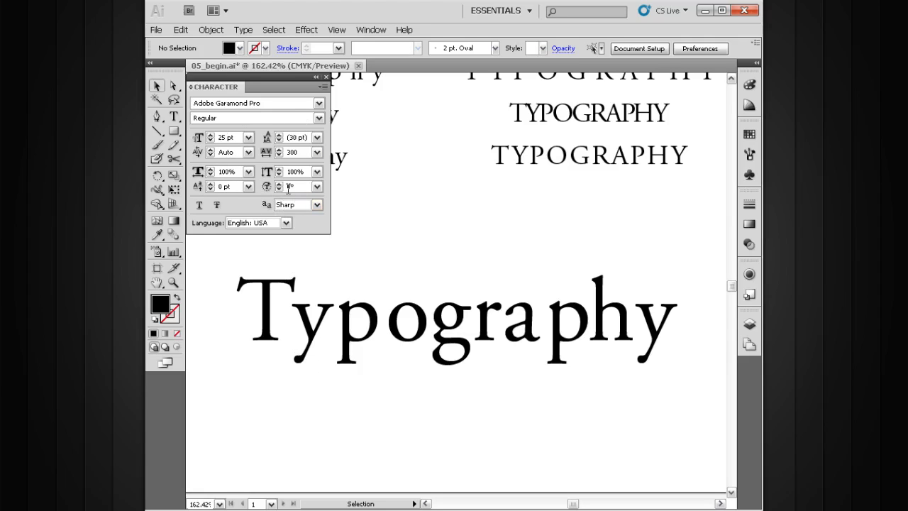
pyautogui.click(249, 154)
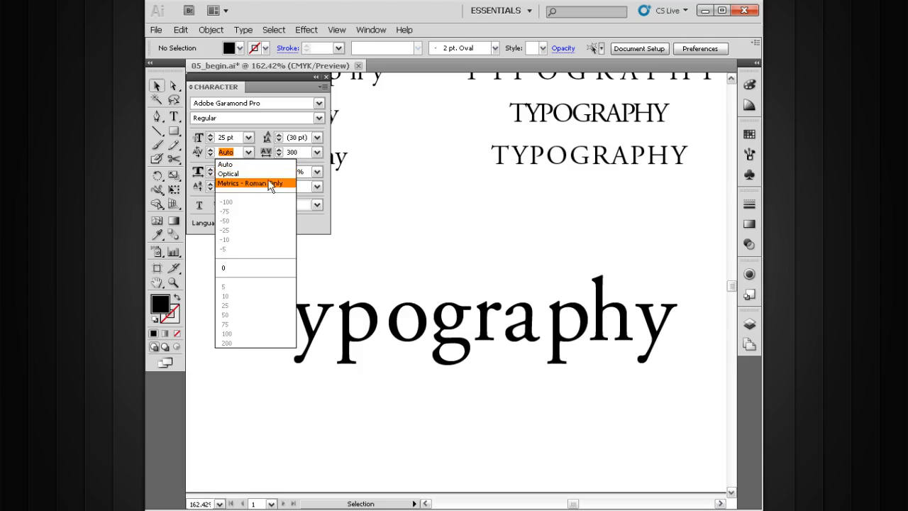
pyautogui.click(249, 151)
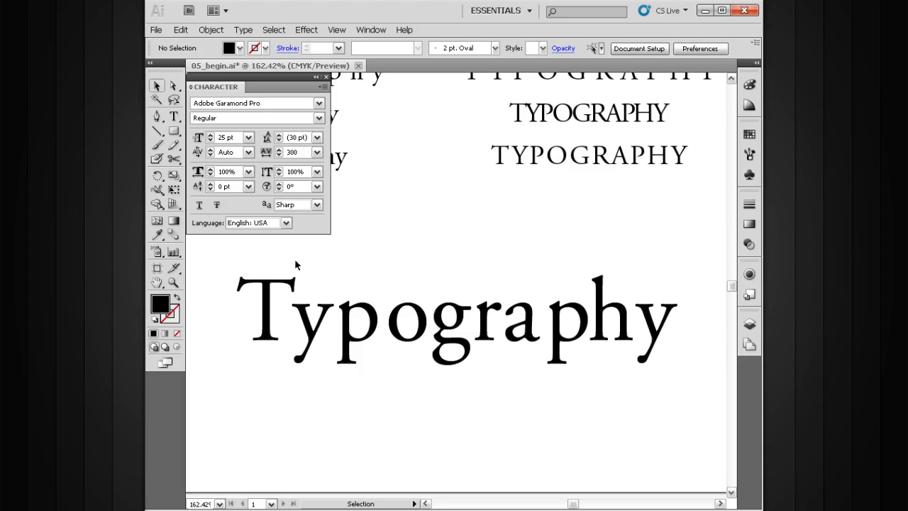
pyautogui.click(310, 340)
pyautogui.click(248, 151)
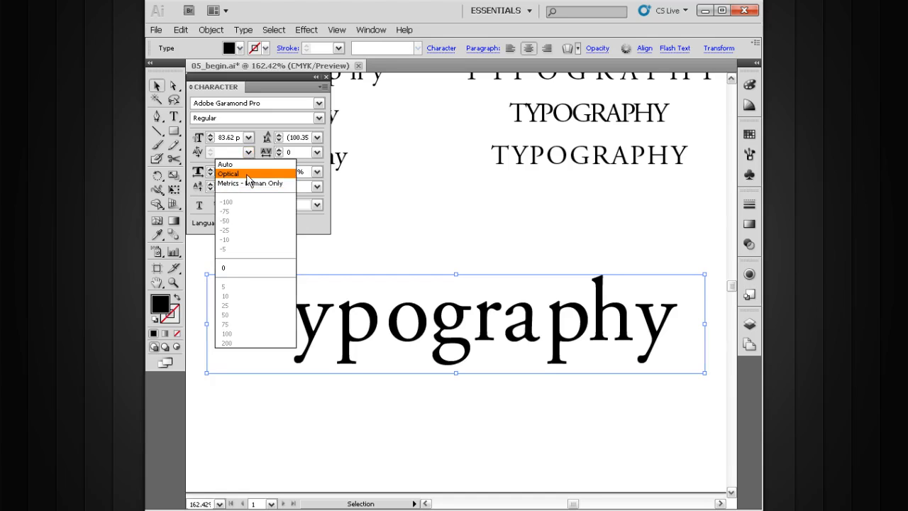
pyautogui.click(261, 132)
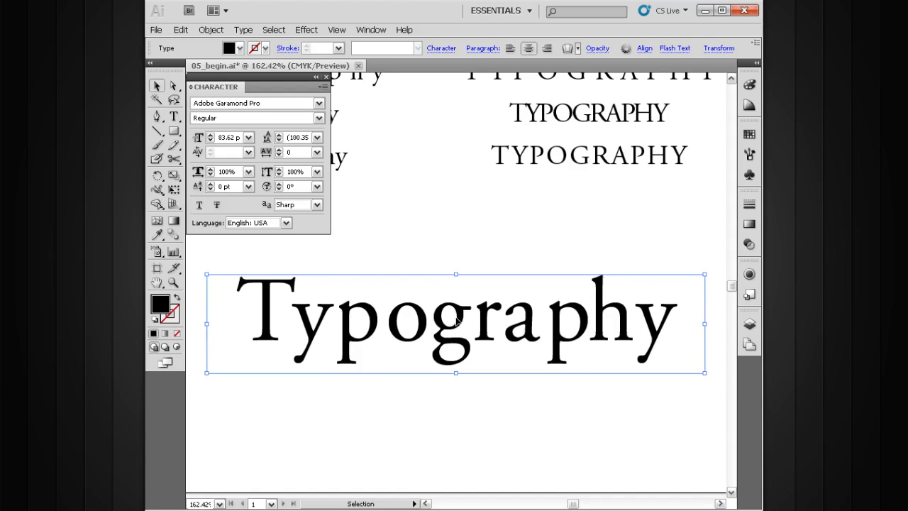
pyautogui.click(426, 247)
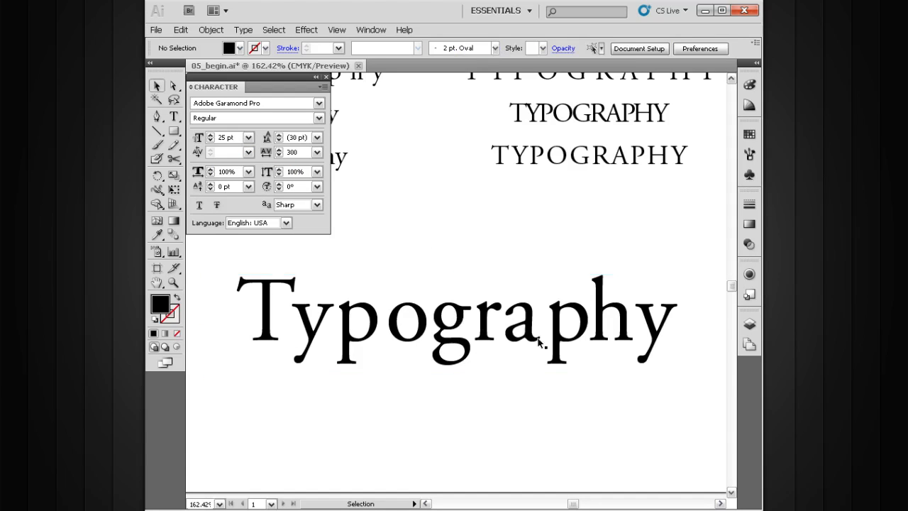
# - Examine the gaps between the individual letters of the large "Typography" word for uneven spacing
pyautogui.press('space')
pyautogui.moveTo(458, 326); pyautogui.dragTo(465, 342)
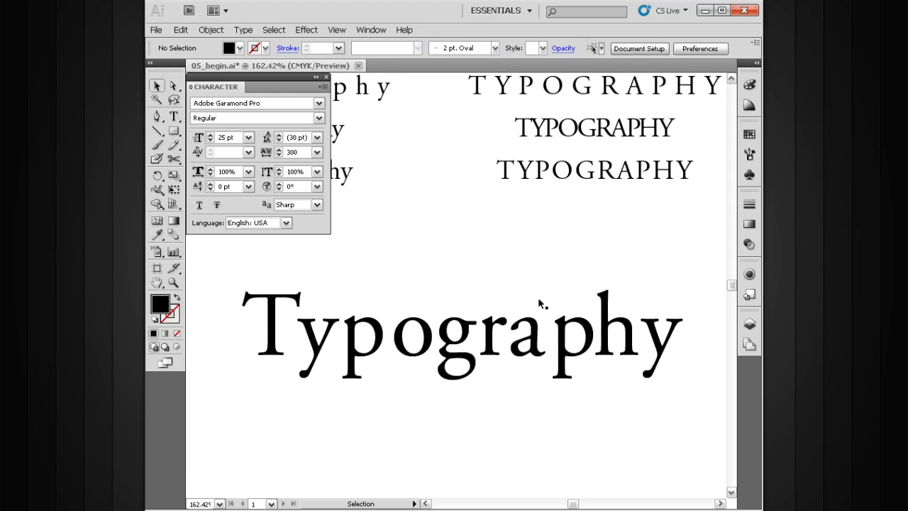
pyautogui.press('space')
pyautogui.moveTo(595, 357); pyautogui.dragTo(582, 338)
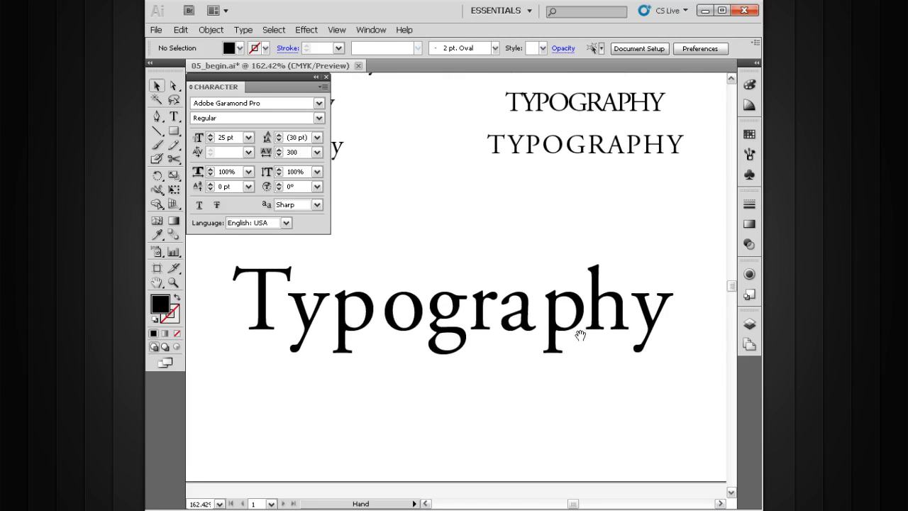
pyautogui.moveTo(412, 345); pyautogui.dragTo(419, 363)
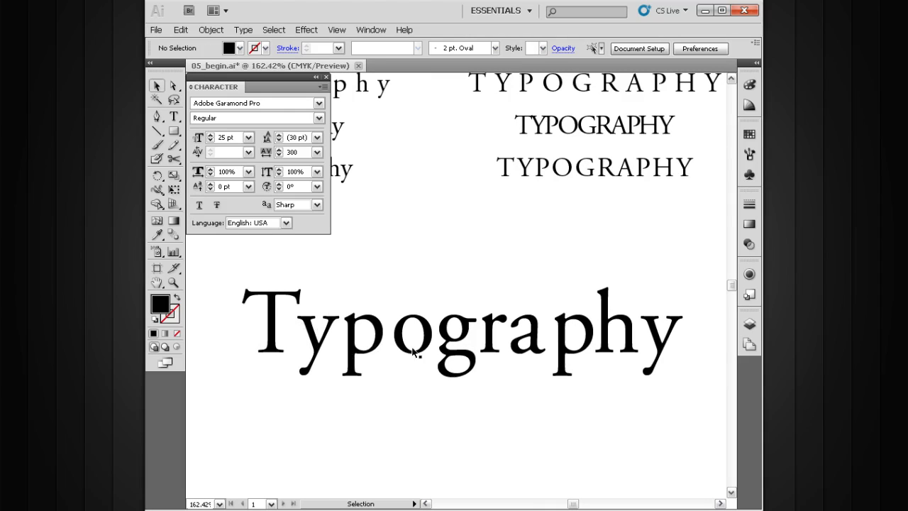
pyautogui.moveTo(431, 346); pyautogui.dragTo(409, 347)
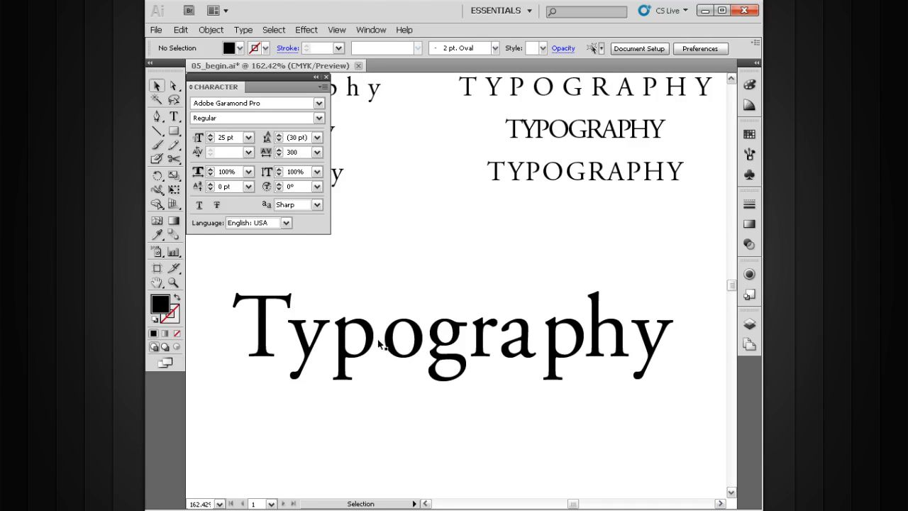
pyautogui.press('space')
pyautogui.moveTo(489, 348); pyautogui.dragTo(446, 345)
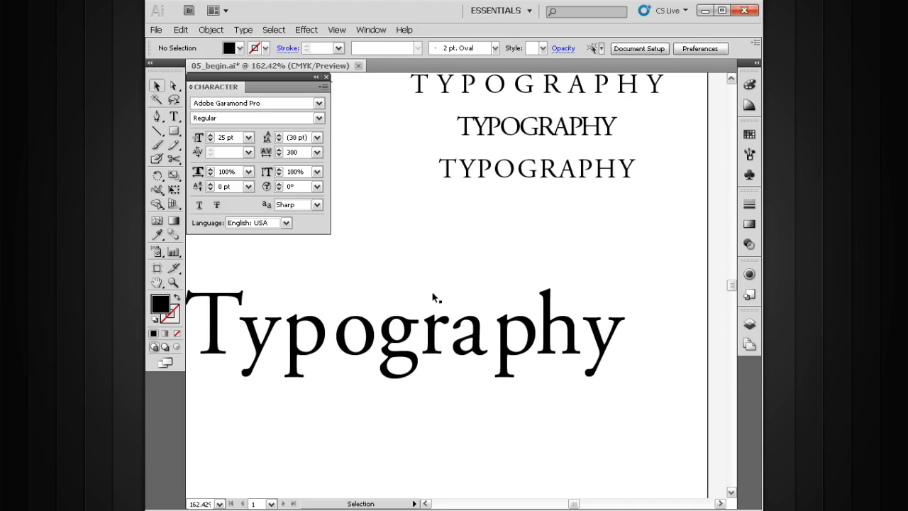
pyautogui.press('space')
pyautogui.moveTo(334, 363); pyautogui.dragTo(402, 351)
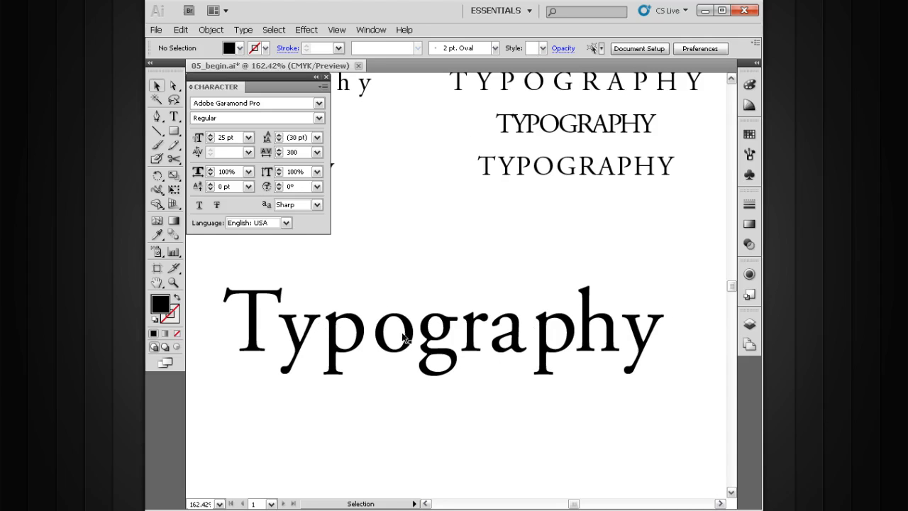
pyautogui.press('space')
pyautogui.moveTo(490, 354); pyautogui.dragTo(482, 408)
pyautogui.hotkey('ctrl', 'alt', 'space')
pyautogui.keyDown('ctrl'); pyautogui.keyDown('alt'); pyautogui.click(486, 344); pyautogui.keyUp('alt'); pyautogui.keyUp('ctrl')
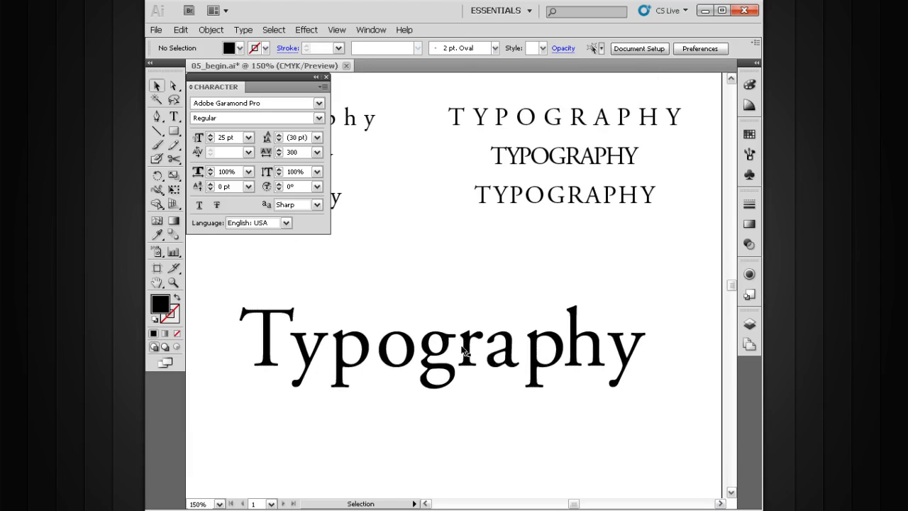
pyautogui.press('space')
pyautogui.moveTo(486, 355); pyautogui.dragTo(502, 353)
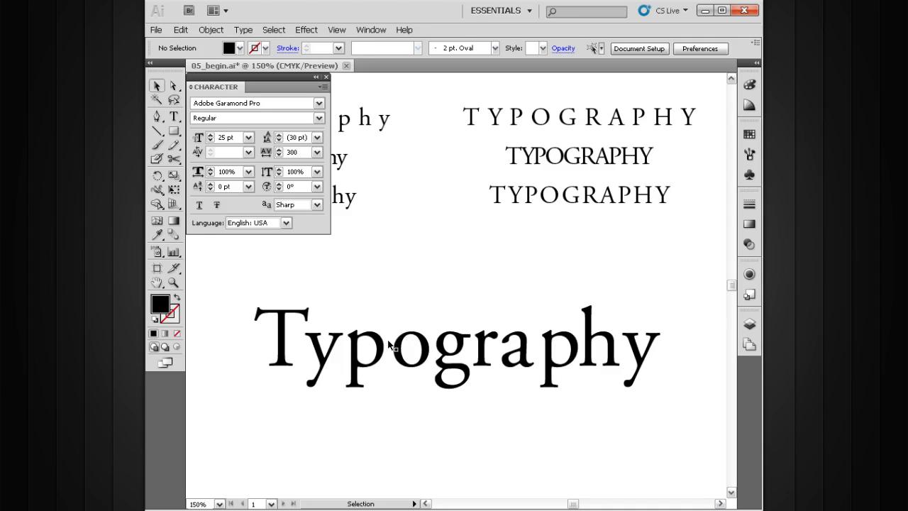
# - Tighten the kerning between the first "p" and the "o" of the large "Typography" word to 33
pyautogui.click(392, 347)
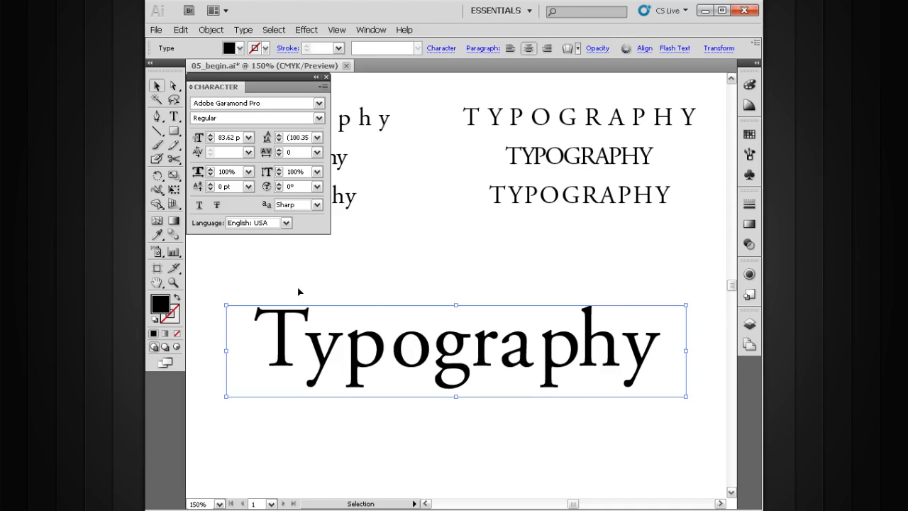
pyautogui.click(172, 117)
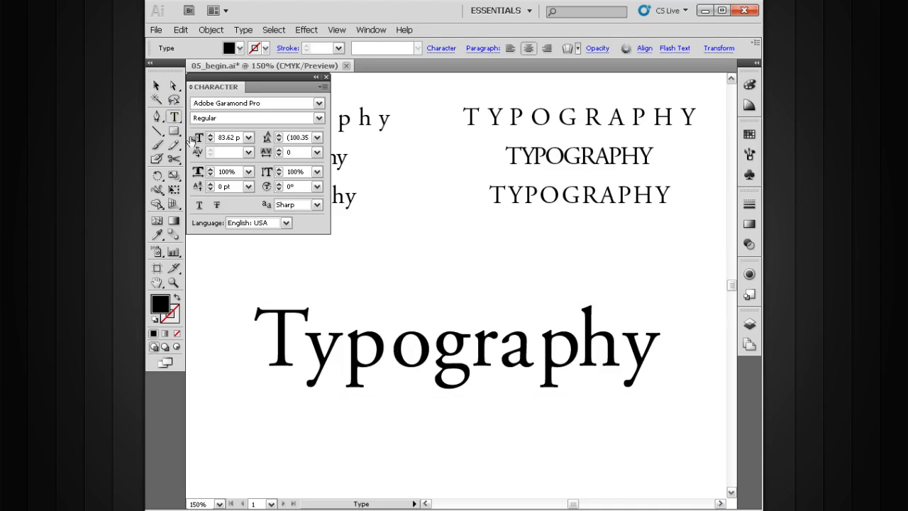
pyautogui.click(388, 345)
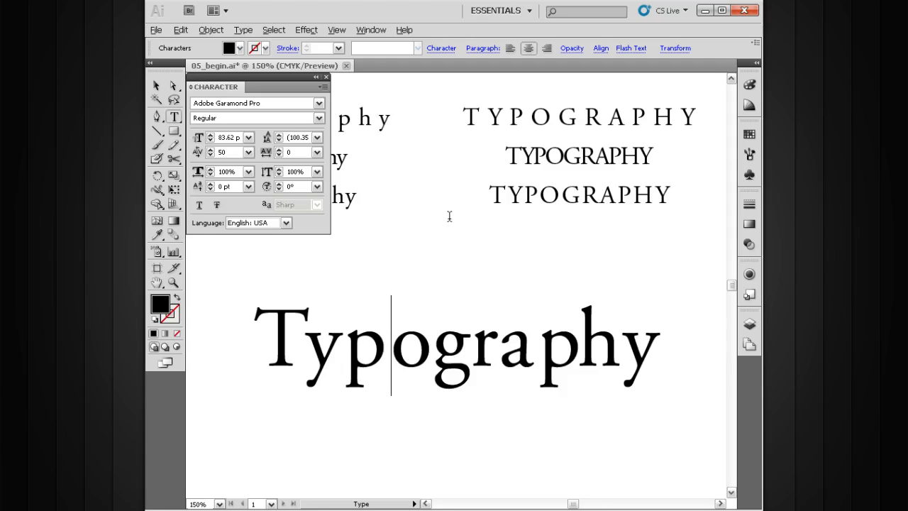
pyautogui.hotkey('alt', 'Left')
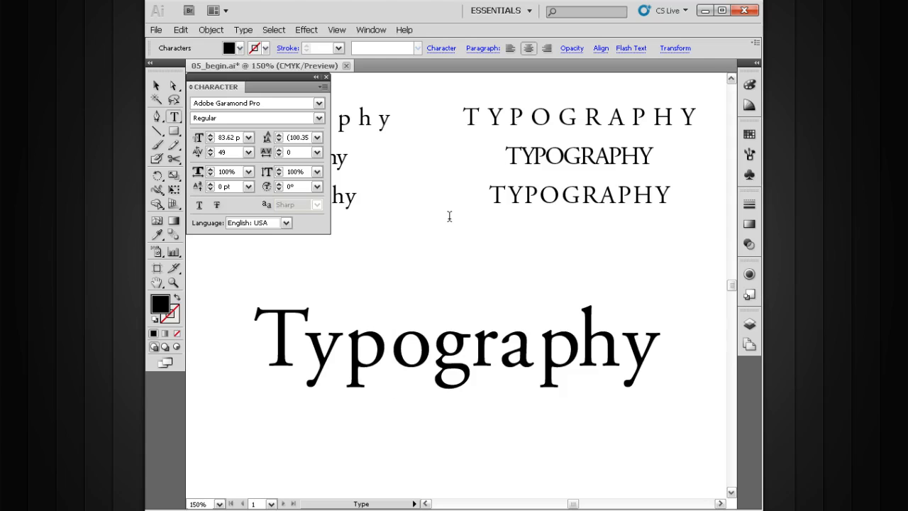
pyautogui.hotkey('alt', 'Left')
pyautogui.hotkey('alt', 'Left')
pyautogui.hotkey('alt', 'Left')
pyautogui.hotkey('alt', 'Left')
pyautogui.hotkey('alt', 'Left')
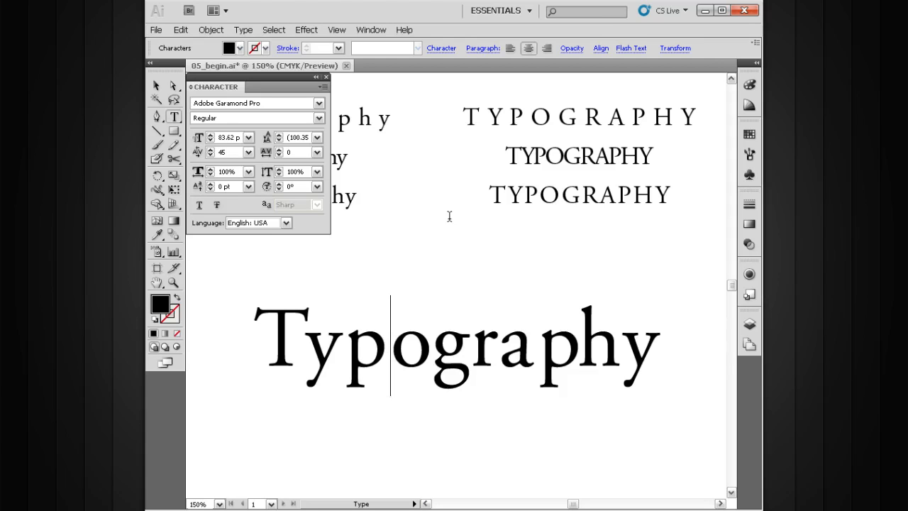
pyautogui.hotkey('alt', 'Left')
pyautogui.hotkey('alt', 'Left')
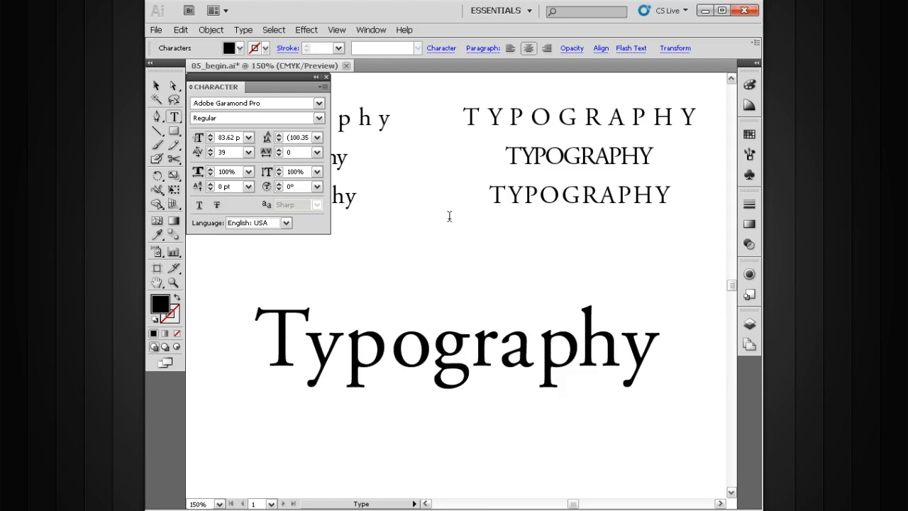
pyautogui.hotkey('alt', 'Left')
pyautogui.hotkey('alt', 'Left')
pyautogui.hotkey('alt', 'Left')
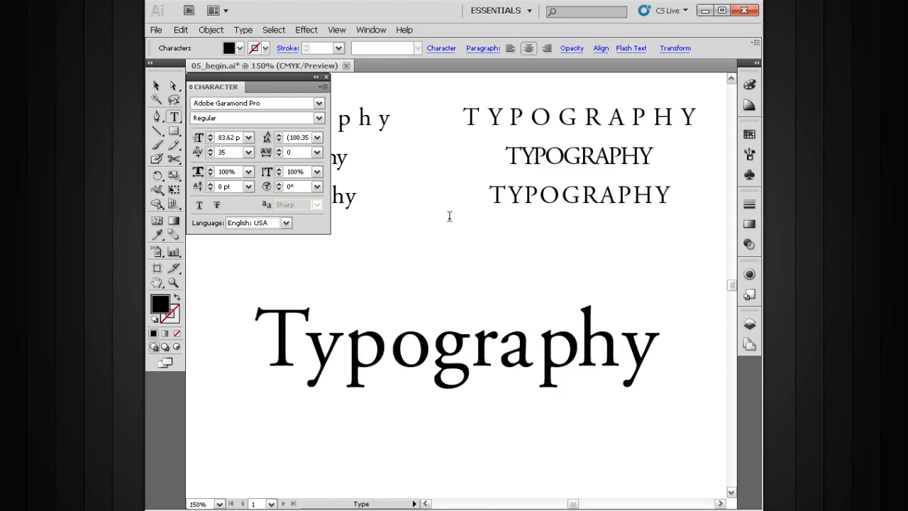
pyautogui.hotkey('alt', 'Left')
pyautogui.hotkey('alt', 'Left')
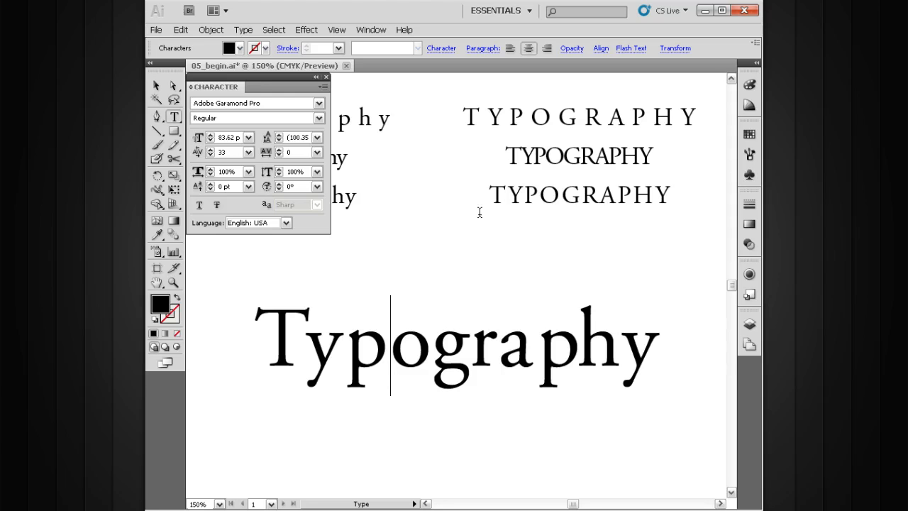
# - Inspect the tracking increment in the Type preferences and close the preferences without saving changes
pyautogui.click(181, 31)
pyautogui.moveTo(251, 382)
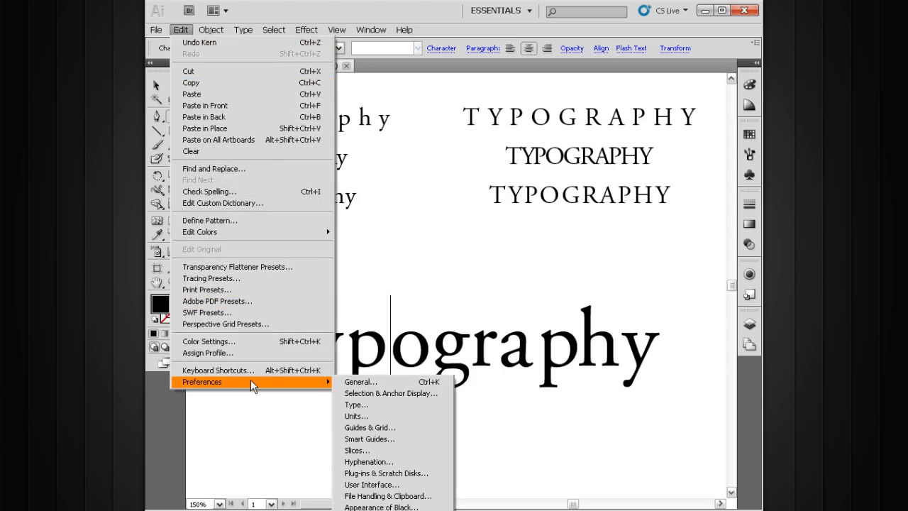
pyautogui.click(365, 403)
pyautogui.moveTo(371, 152); pyautogui.dragTo(434, 123)
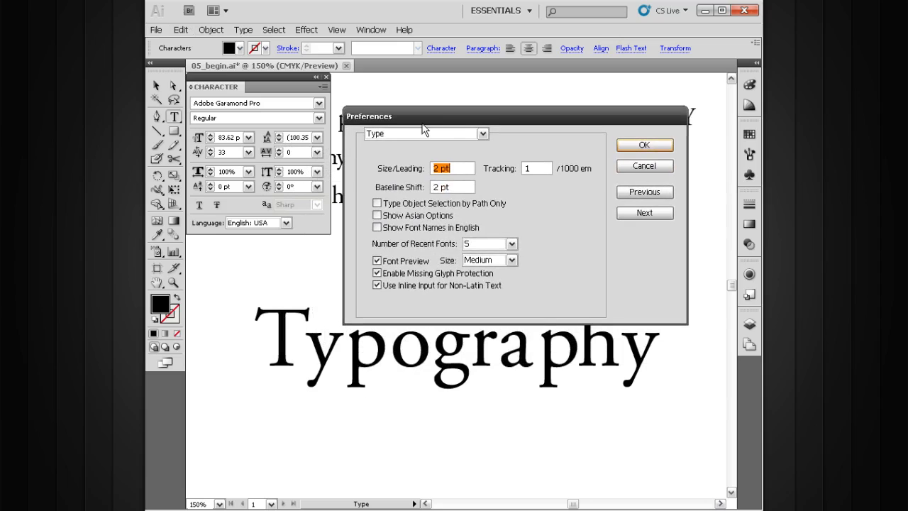
pyautogui.click(534, 170)
pyautogui.click(636, 164)
# - Reduce the kerning between the first "p" and the "o" of the large word further to 8
pyautogui.click(391, 346)
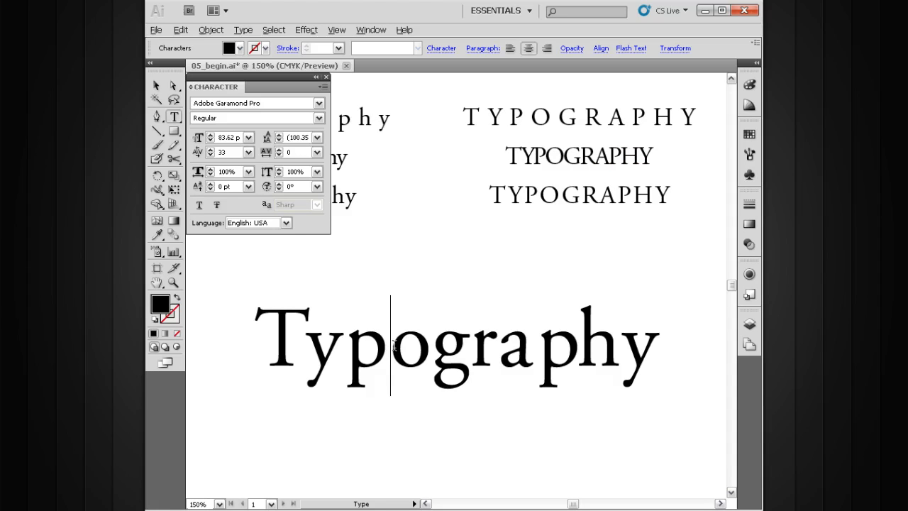
pyautogui.hotkey('alt', 'Left')
pyautogui.hotkey('alt', 'Left')
pyautogui.hotkey('alt', 'Left')
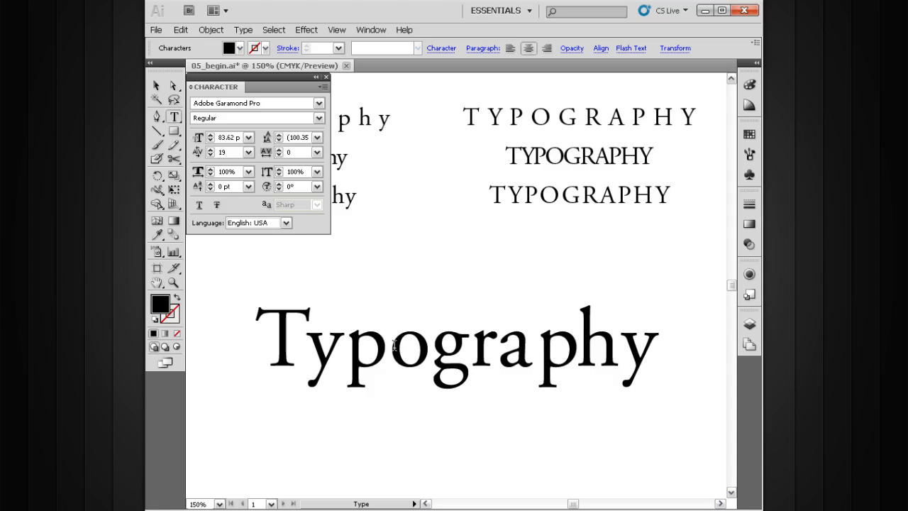
pyautogui.hotkey('alt', 'Left')
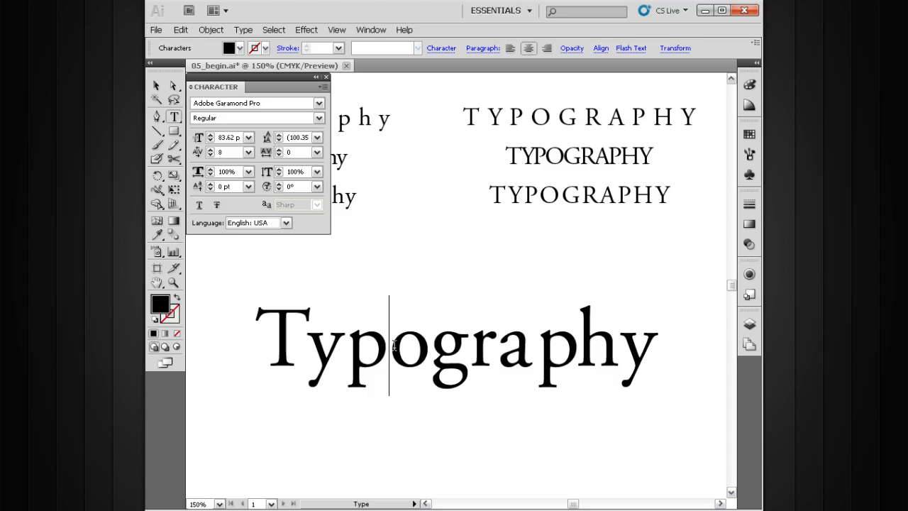
# - Tighten the kerning between the "a" and the second "p" of the large word to slightly below -4
pyautogui.press('Right')
pyautogui.press('Right')
pyautogui.press('Right')
pyautogui.press('Right')
pyautogui.hotkey('alt', 'Left')
pyautogui.hotkey('alt', 'Left')
pyautogui.hotkey('alt', 'Left')
pyautogui.hotkey('alt', 'Left')
pyautogui.hotkey('alt', 'Left')
pyautogui.hotkey('alt', 'Left')
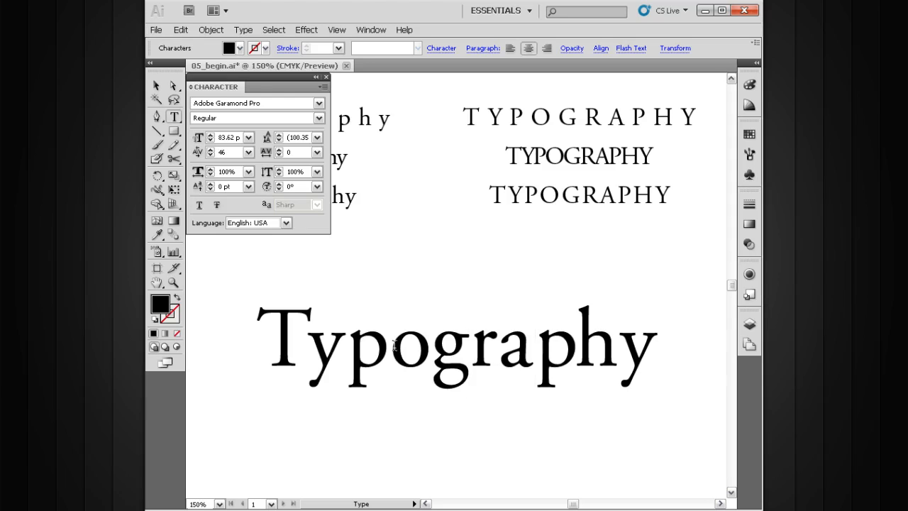
pyautogui.hotkey('alt', 'Left')
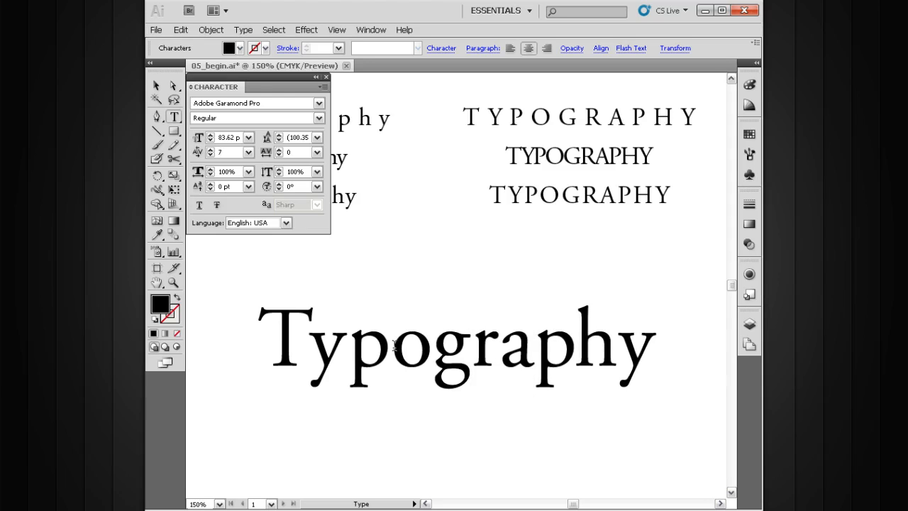
pyautogui.hotkey('alt', 'Left')
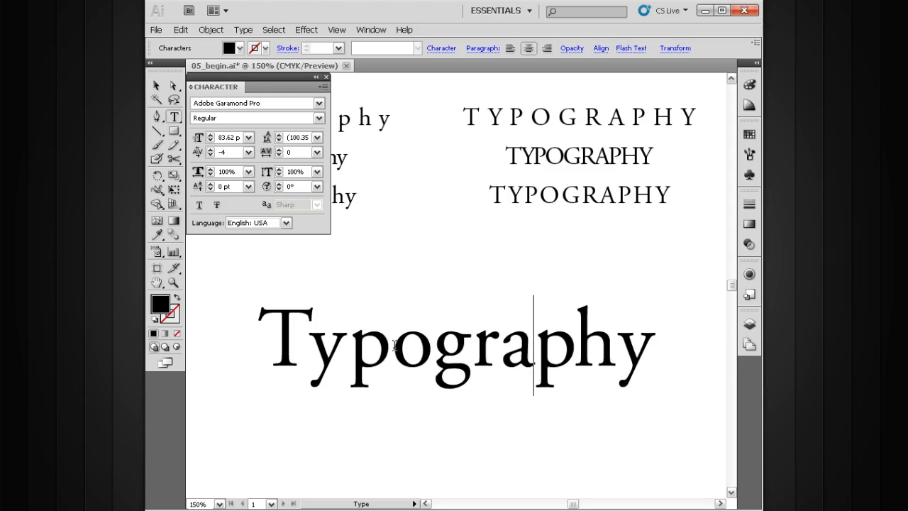
pyautogui.hotkey('alt', 'Left')
pyautogui.hotkey('alt', 'Left')
# - Tighten the kerning between the "h" and the final "y" of the large word to about -28
pyautogui.press('Right')
pyautogui.press('Right')
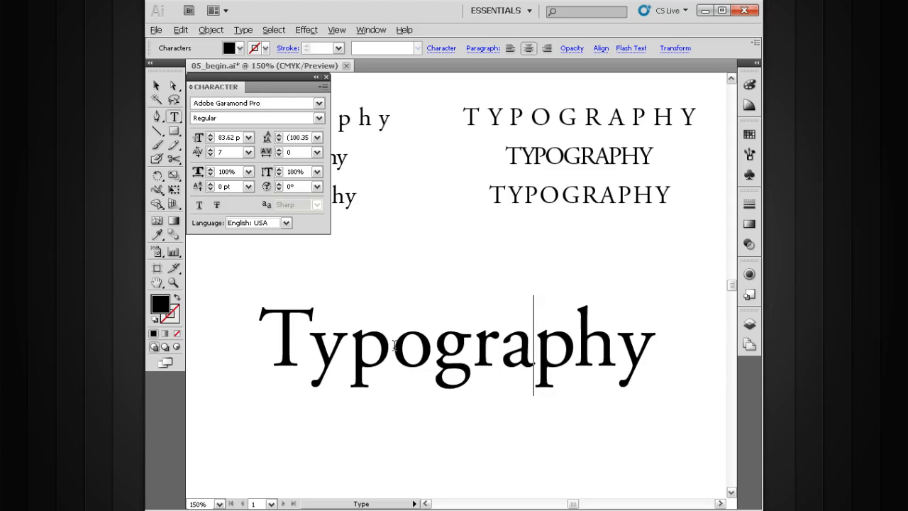
pyautogui.hotkey('alt', 'Left')
pyautogui.hotkey('alt', 'Left')
pyautogui.hotkey('alt', 'Left')
pyautogui.hotkey('alt', 'Left')
pyautogui.hotkey('alt', 'Left')
pyautogui.hotkey('alt', 'Left')
pyautogui.hotkey('alt', 'Left')
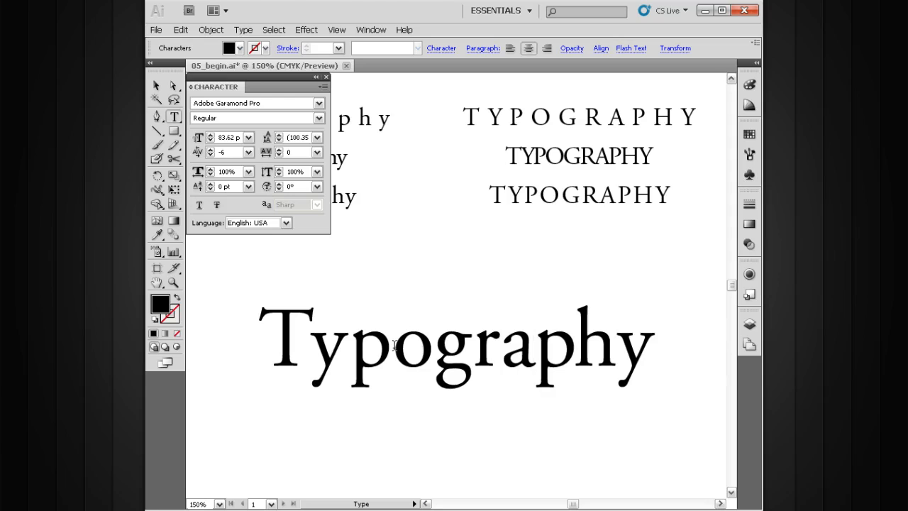
pyautogui.hotkey('alt', 'Left')
pyautogui.hotkey('alt', 'Left')
pyautogui.hotkey('alt', 'Left')
pyautogui.hotkey('alt', 'Left')
pyautogui.hotkey('alt', 'Left')
pyautogui.hotkey('alt', 'Left')
pyautogui.hotkey('alt', 'Left')
pyautogui.hotkey('alt', 'Left')
pyautogui.hotkey('alt', 'Left')
pyautogui.hotkey('alt', 'Left')
pyautogui.hotkey('alt', 'Left')
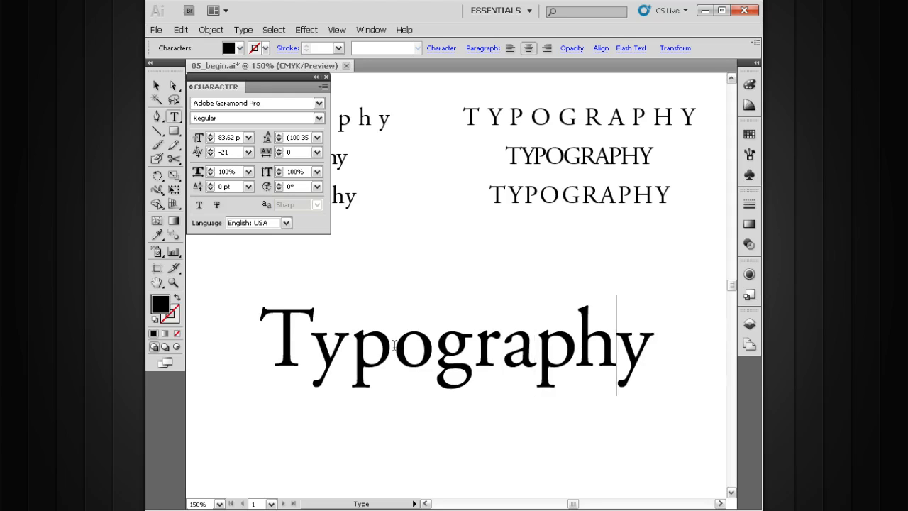
pyautogui.hotkey('alt', 'Left')
pyautogui.hotkey('alt', 'Left')
pyautogui.hotkey('alt', 'Left')
pyautogui.hotkey('alt', 'Left')
pyautogui.hotkey('alt', 'Left')
pyautogui.hotkey('alt', 'Left')
pyautogui.hotkey('alt', 'Left')
pyautogui.hotkey('alt', 'Left')
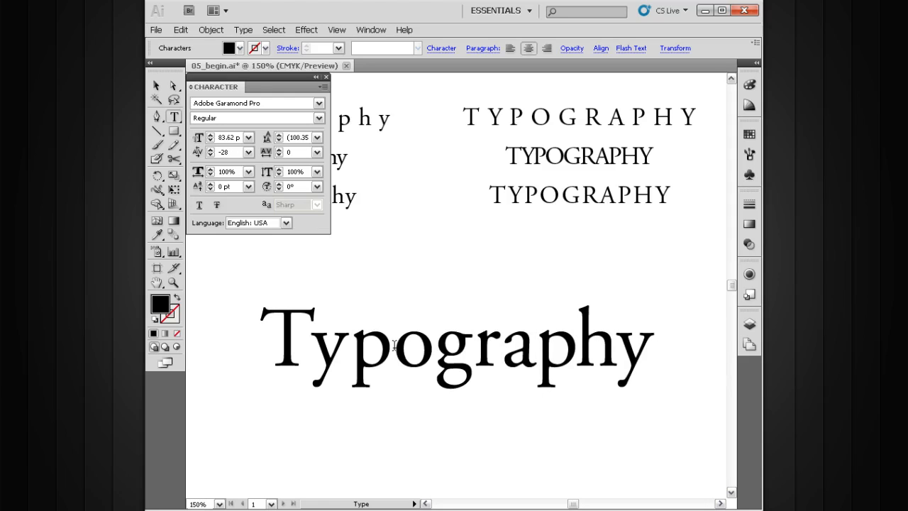
pyautogui.hotkey('alt', 'Left')
# - Tighten the kerning between the capital "T" and the first "y" of the large word to -101
pyautogui.press('Left')
pyautogui.press('Left')
pyautogui.press('Left')
pyautogui.press('Left')
pyautogui.press('Left')
pyautogui.press('Left')
pyautogui.hotkey('alt', 'Left')
pyautogui.hotkey('alt', 'Left')
pyautogui.hotkey('alt', 'Left')
pyautogui.hotkey('alt', 'Left')
pyautogui.hotkey('alt', 'Left')
pyautogui.hotkey('alt', 'Left')
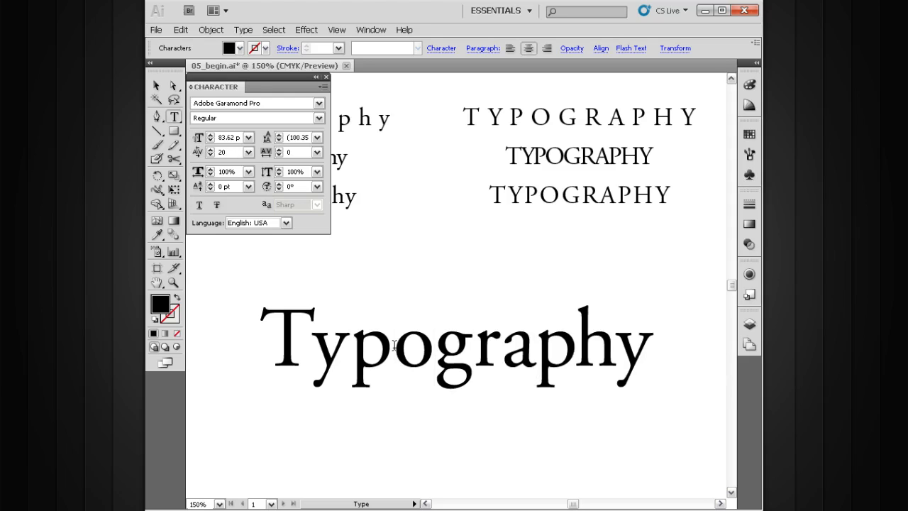
pyautogui.hotkey('alt', 'Left')
pyautogui.hotkey('alt', 'Left')
pyautogui.hotkey('alt', 'Left')
pyautogui.hotkey('alt', 'Left')
pyautogui.hotkey('alt', 'Left')
pyautogui.hotkey('alt', 'Left')
pyautogui.hotkey('alt', 'Left')
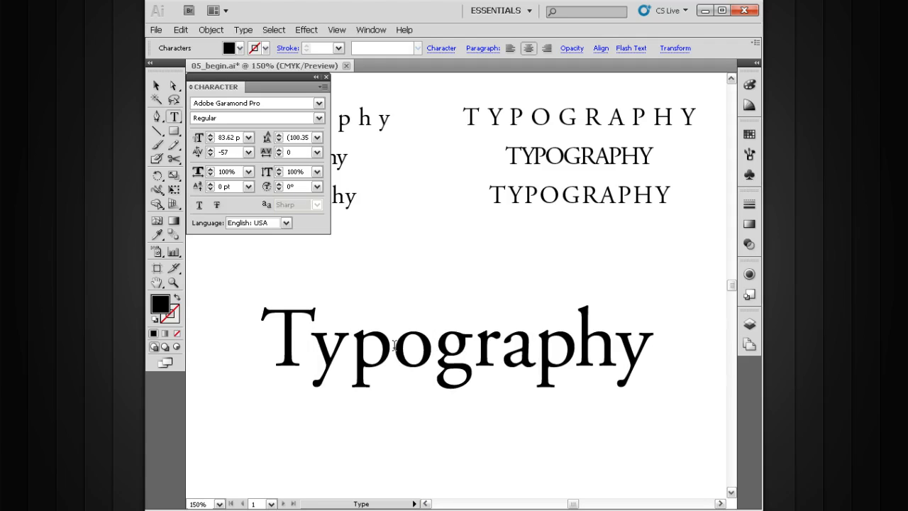
pyautogui.hotkey('alt', 'Left')
pyautogui.hotkey('alt', 'Left')
pyautogui.hotkey('alt', 'Left')
pyautogui.hotkey('alt', 'Left')
pyautogui.hotkey('alt', 'Left')
pyautogui.hotkey('alt', 'Left')
pyautogui.hotkey('alt', 'Left')
pyautogui.hotkey('alt', 'Left')
pyautogui.hotkey('alt', 'Left')
pyautogui.hotkey('alt', 'Left')
pyautogui.hotkey('alt', 'Left')
pyautogui.hotkey('alt', 'Left')
pyautogui.hotkey('alt', 'Left')
pyautogui.hotkey('alt', 'Left')
pyautogui.hotkey('alt', 'Left')
pyautogui.hotkey('alt', 'Left')
pyautogui.hotkey('alt', 'Left')
pyautogui.hotkey('alt', 'Left')
pyautogui.hotkey('alt', 'Left')
pyautogui.hotkey('alt', 'Left')
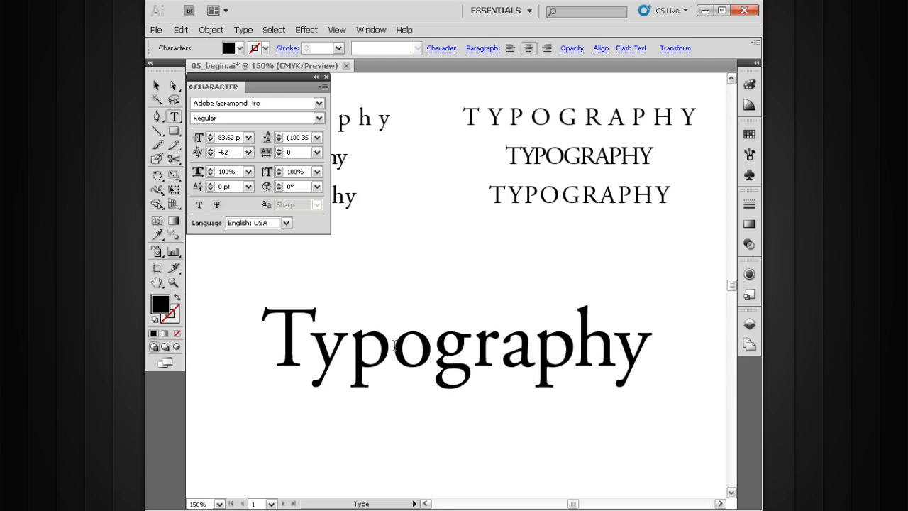
pyautogui.hotkey('alt', 'Left')
pyautogui.hotkey('alt', 'Left')
pyautogui.hotkey('alt', 'Left')
pyautogui.hotkey('alt', 'Left')
pyautogui.hotkey('alt', 'Left')
pyautogui.hotkey('alt', 'Left')
pyautogui.hotkey('alt', 'Left')
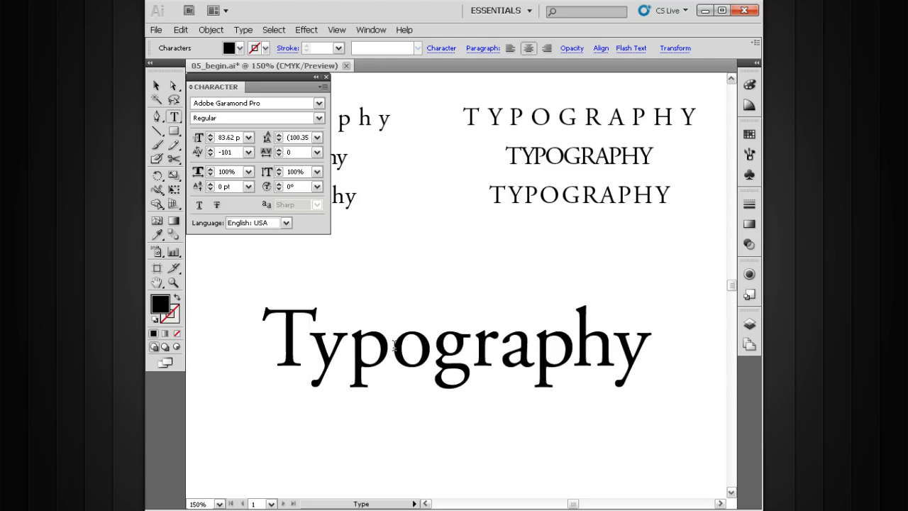
# - Place the insertion point between the first "y" and the first "p" of the large word for kerning
pyautogui.press('Right')
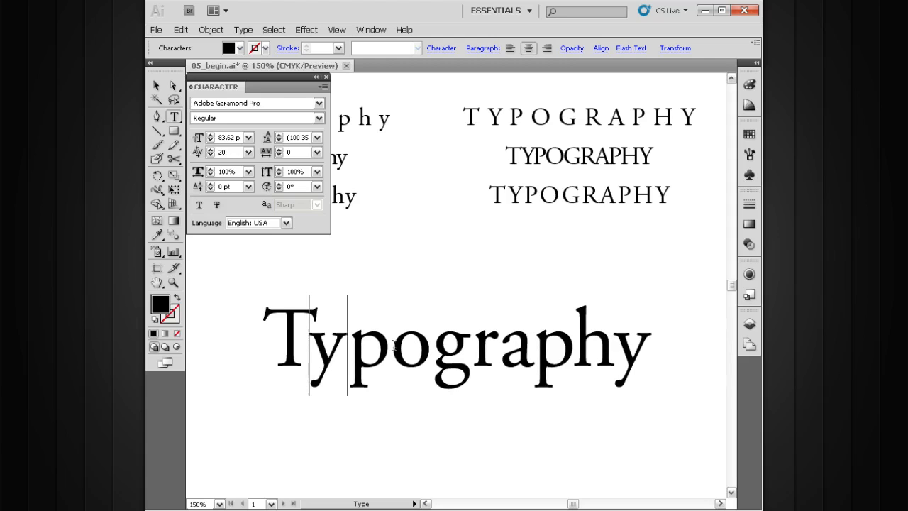